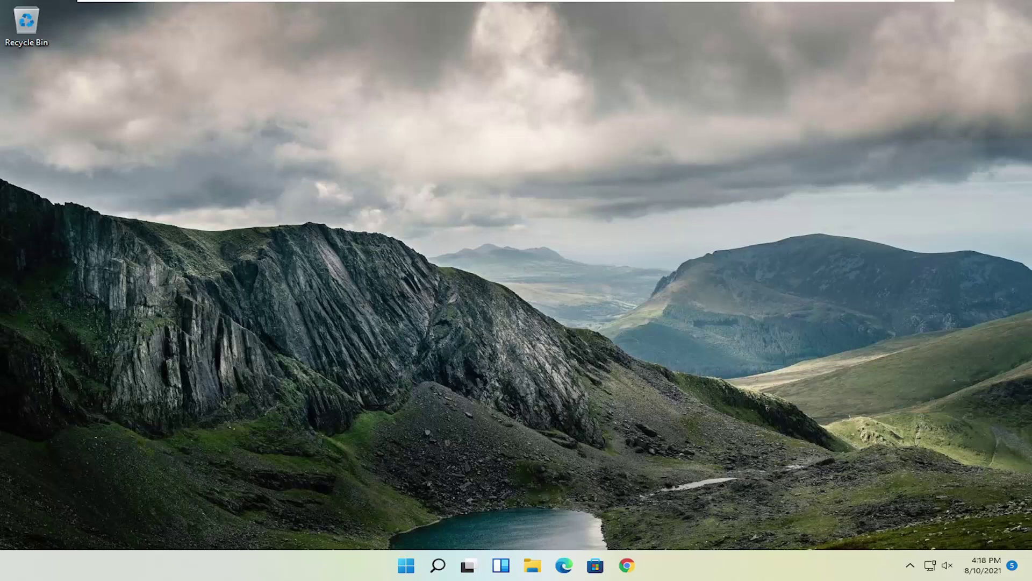
- Search for regedit and run Registry Editor as administrator, approving the UAC prompt
left_click(438, 565)
type("regedit")
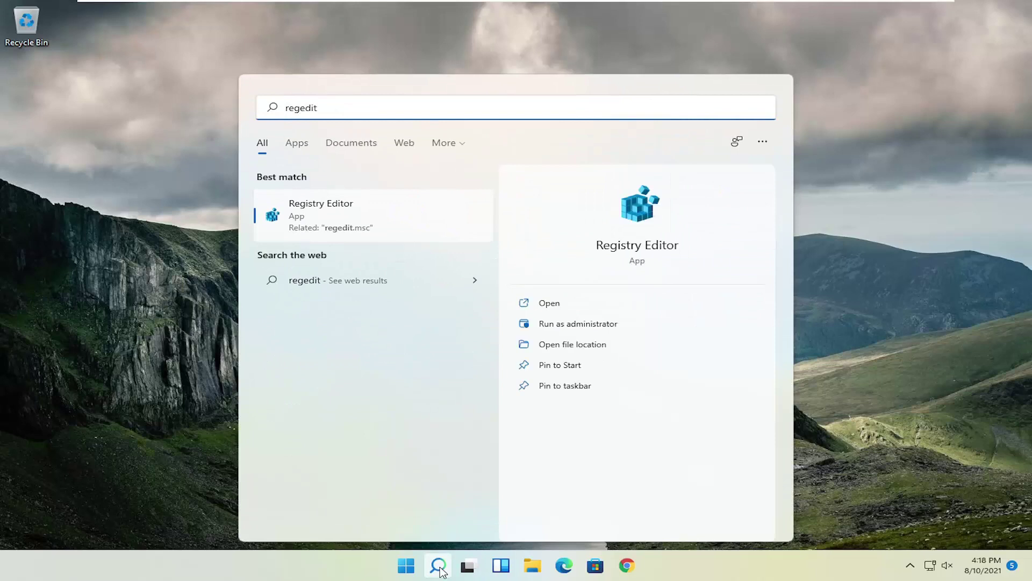
right_click(307, 212)
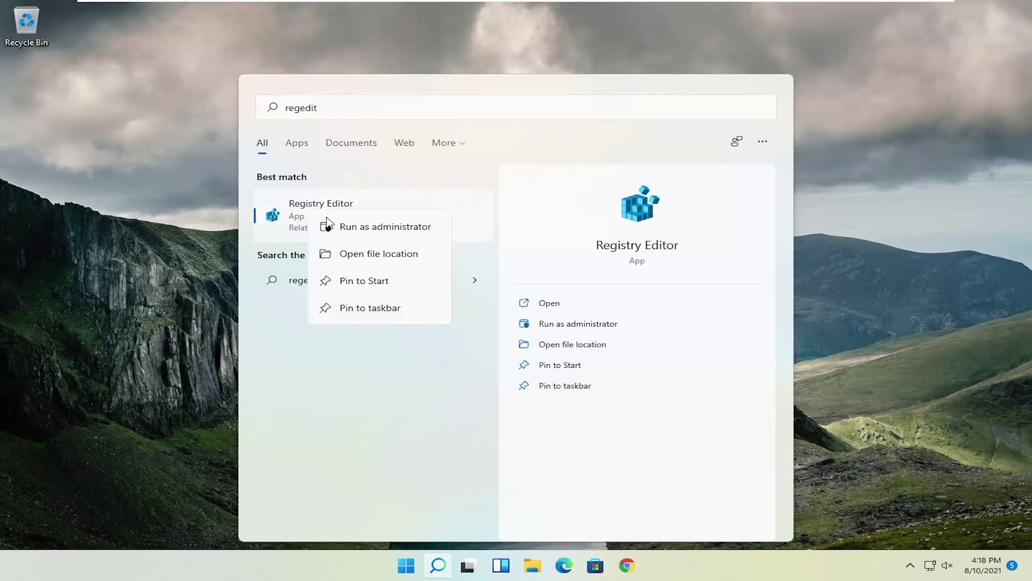
left_click(360, 228)
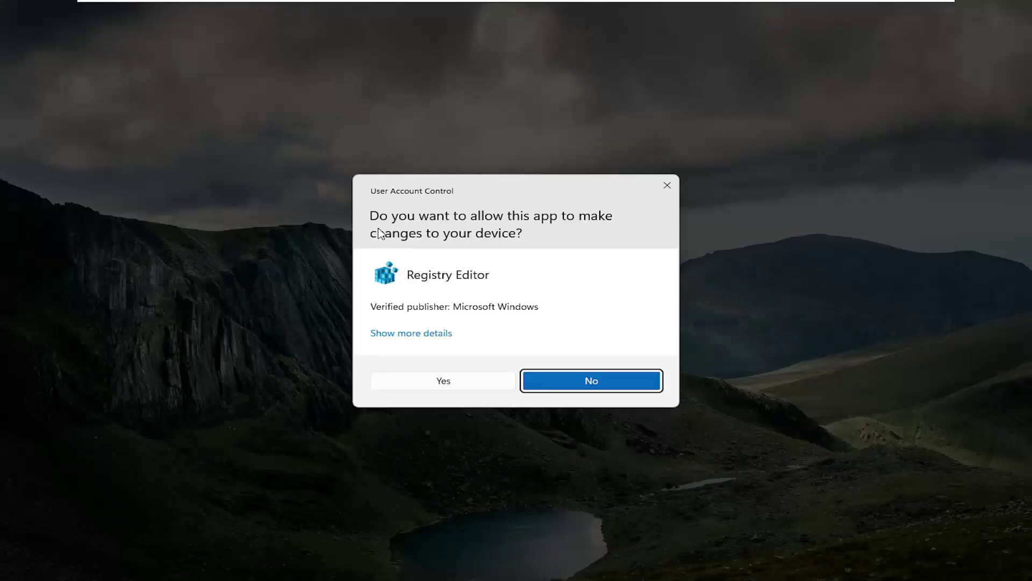
left_click(460, 384)
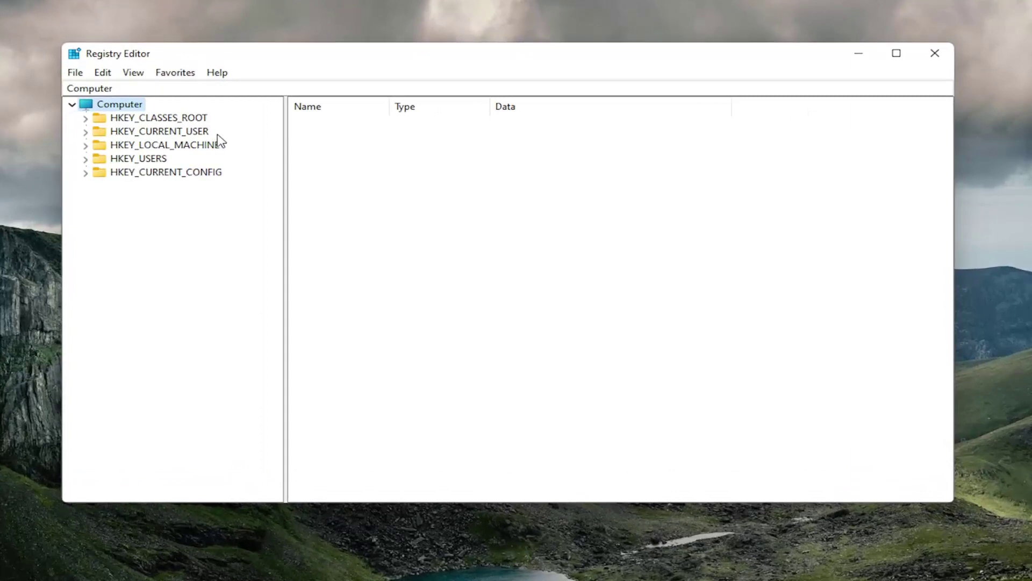
left_click(76, 73)
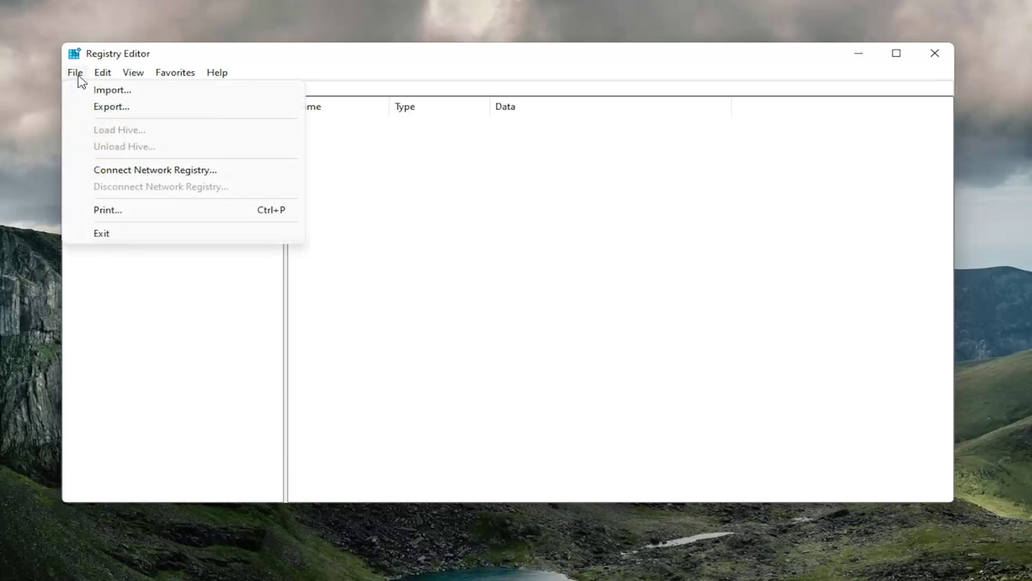
left_click(98, 104)
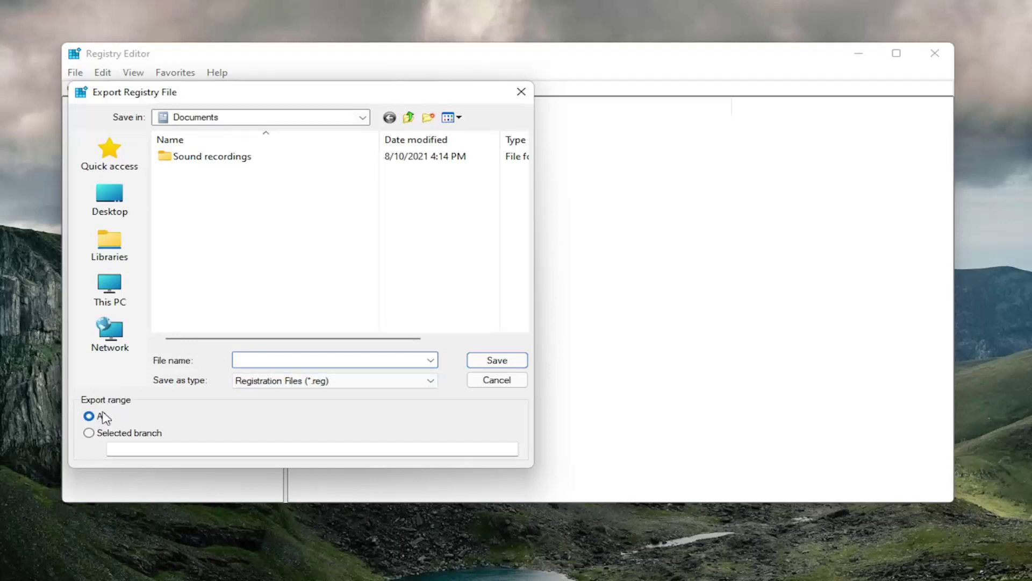
left_click(109, 199)
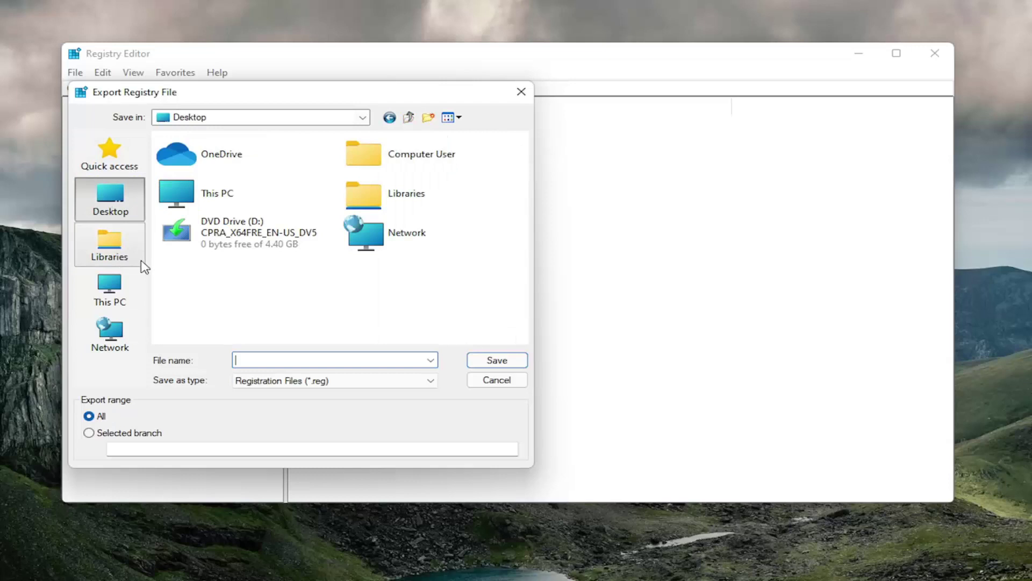
left_click(500, 383)
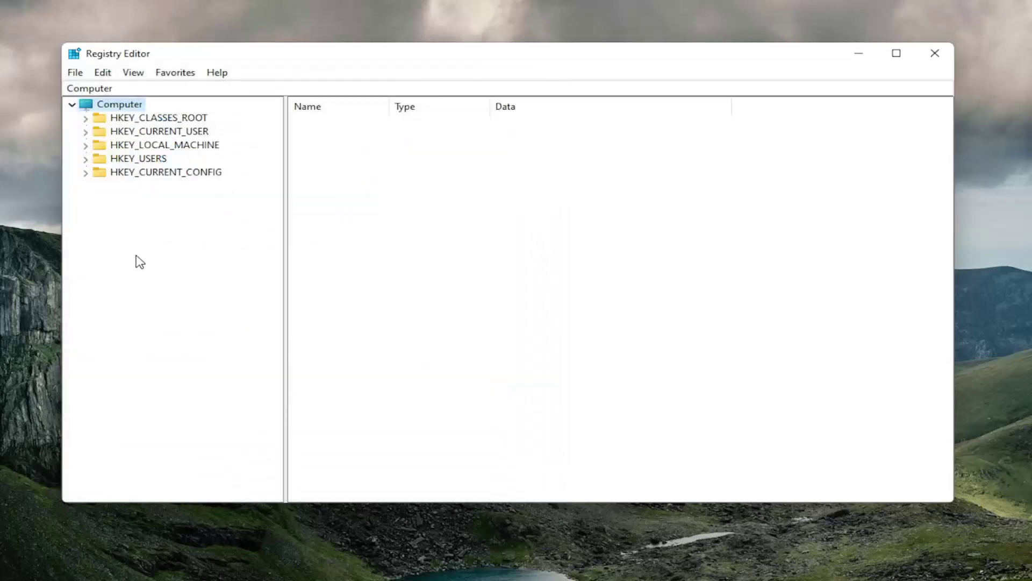
left_click(76, 77)
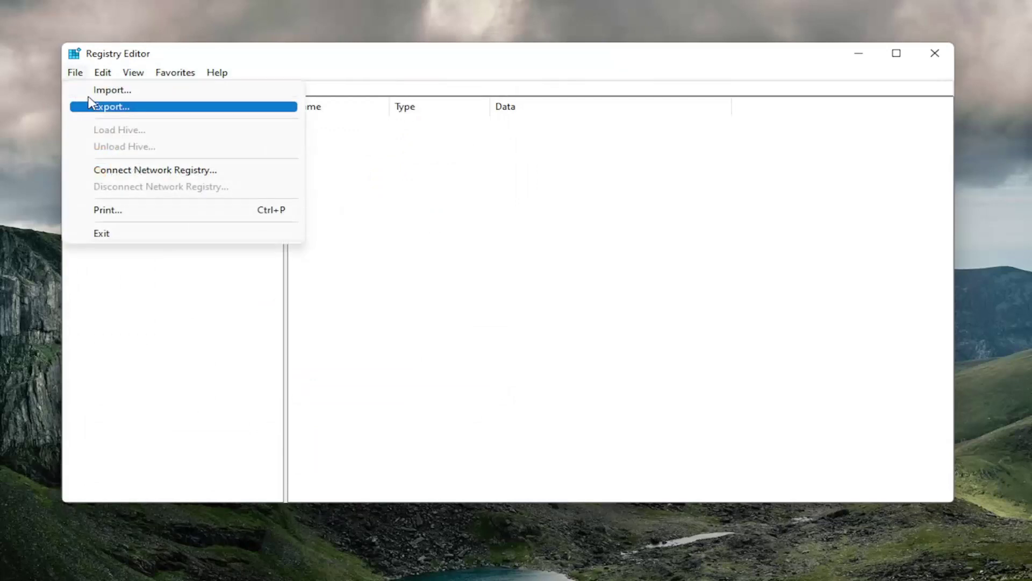
left_click(111, 90)
left_click(134, 212)
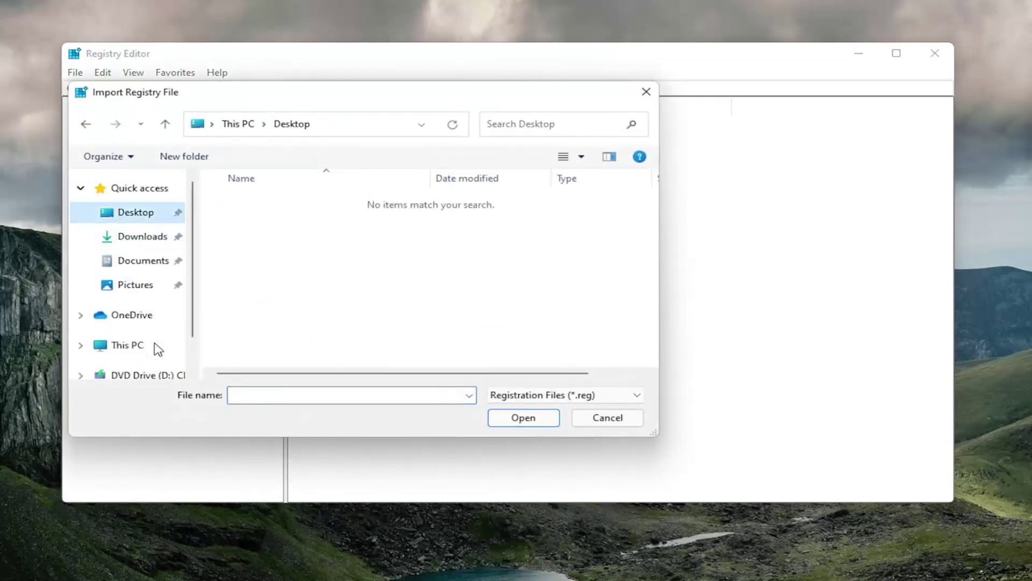
left_click(606, 417)
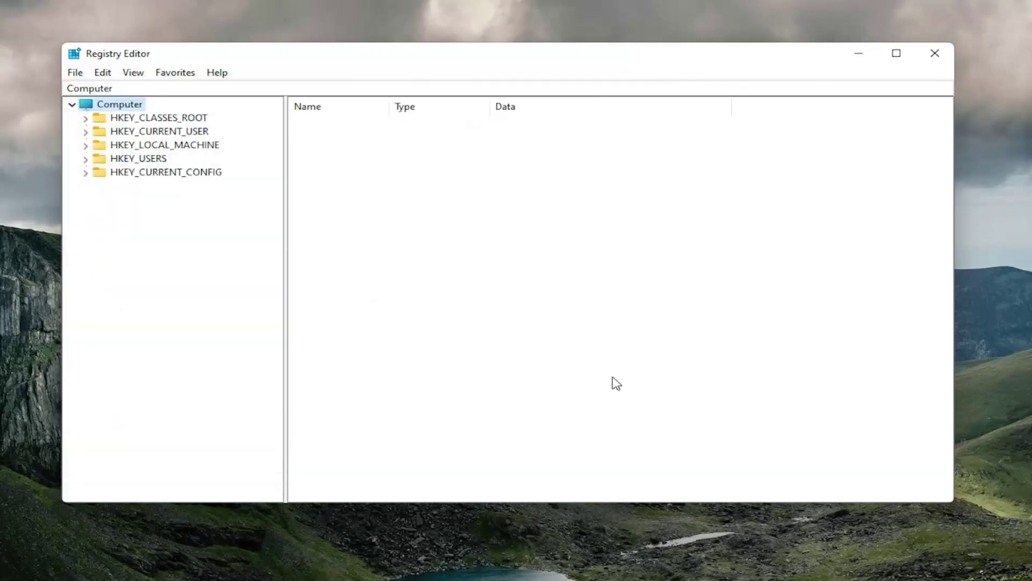
- Expand HKEY_LOCAL_MACHINE, SOFTWARE, Microsoft, then Windows NT to show its CurrentVersion subkey
double_click(178, 146)
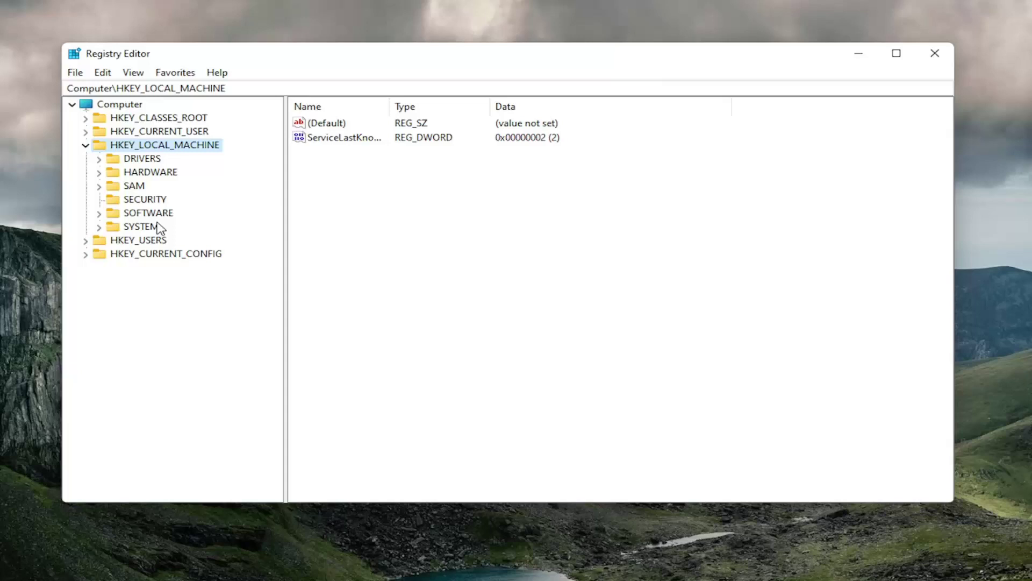
double_click(156, 215)
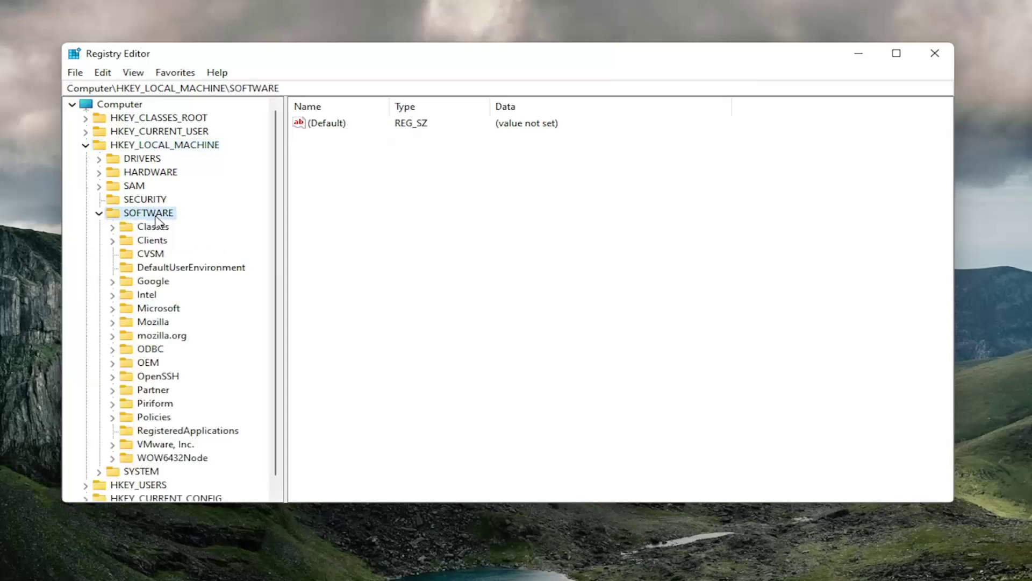
double_click(151, 309)
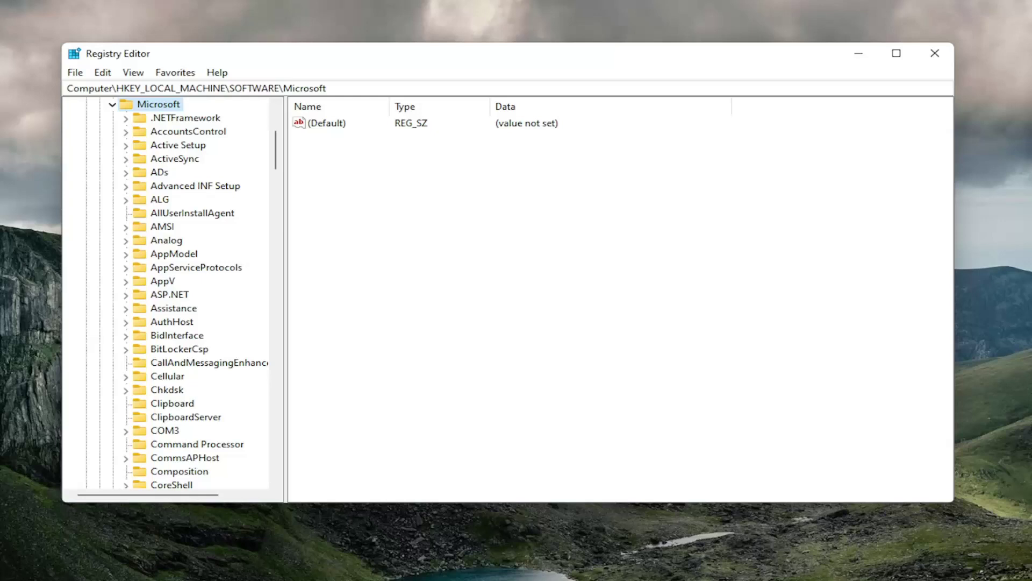
scroll(203, 357, "down", 14)
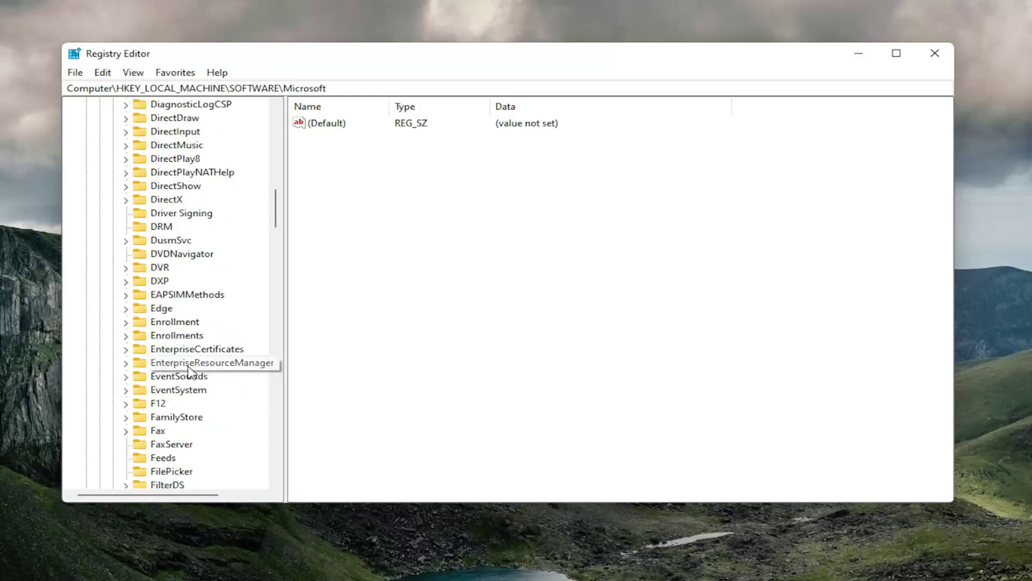
scroll(192, 376, "down", 20)
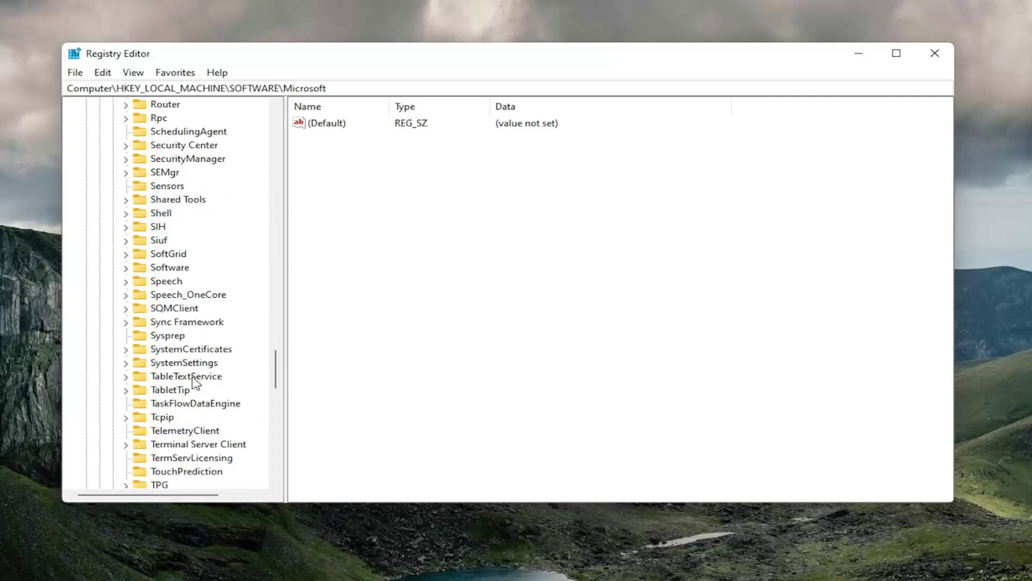
scroll(194, 381, "down", 14)
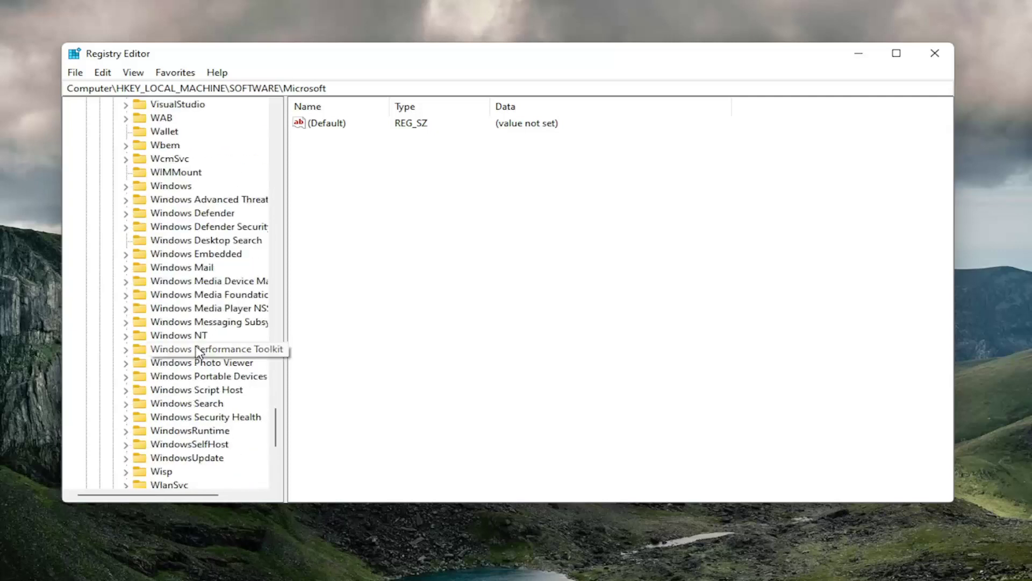
left_click(196, 335)
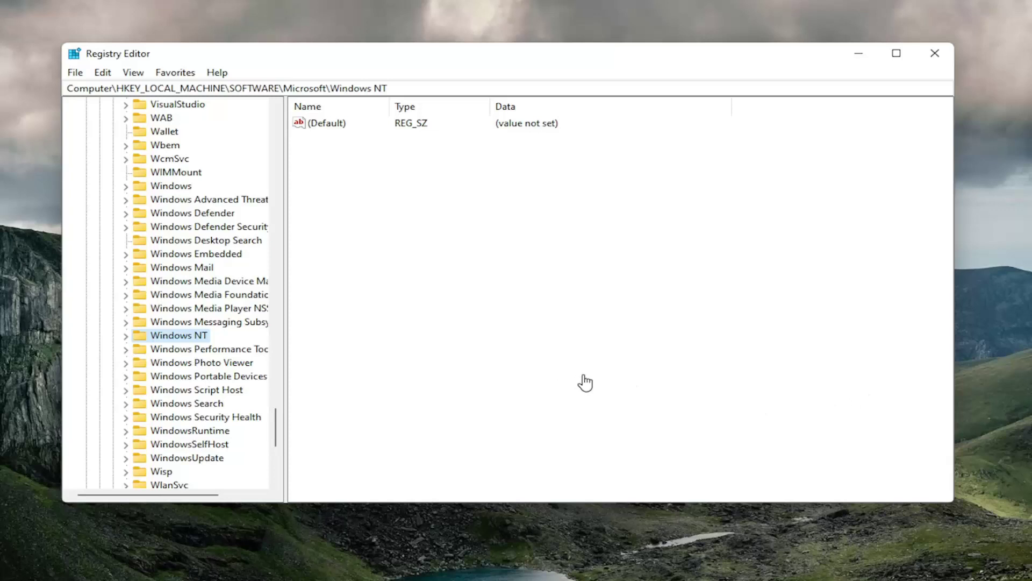
double_click(186, 336)
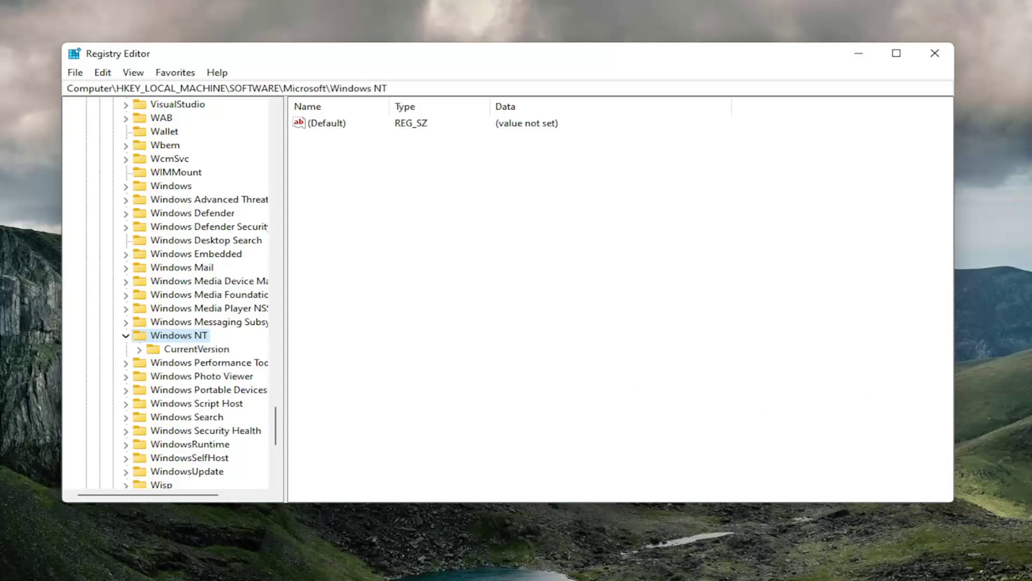
- Expand CurrentVersion and select its Windows key to list AppInit_DLLs, widening the key tree pane
double_click(173, 350)
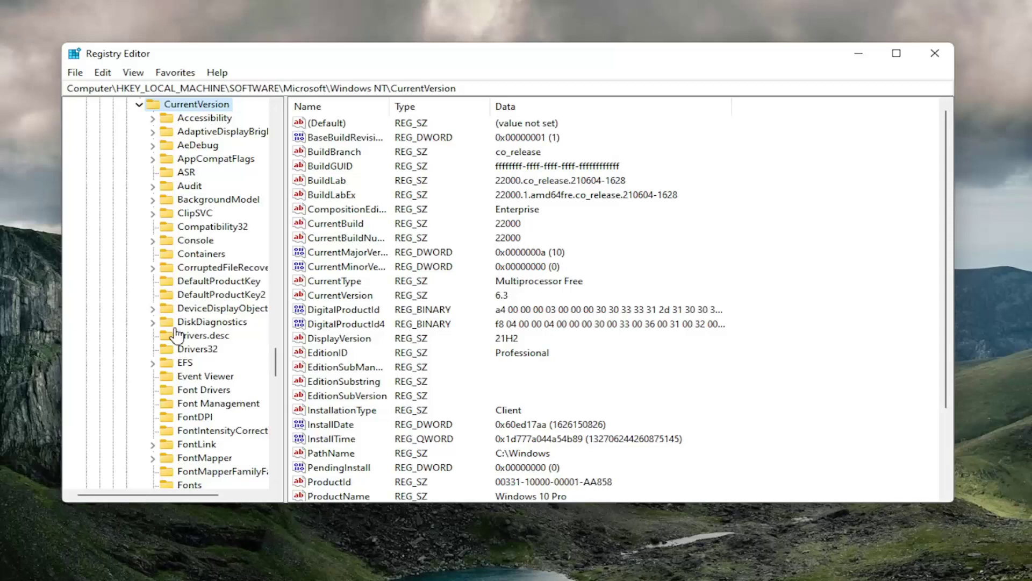
scroll(231, 449, "down", 18)
scroll(231, 449, "down", 4)
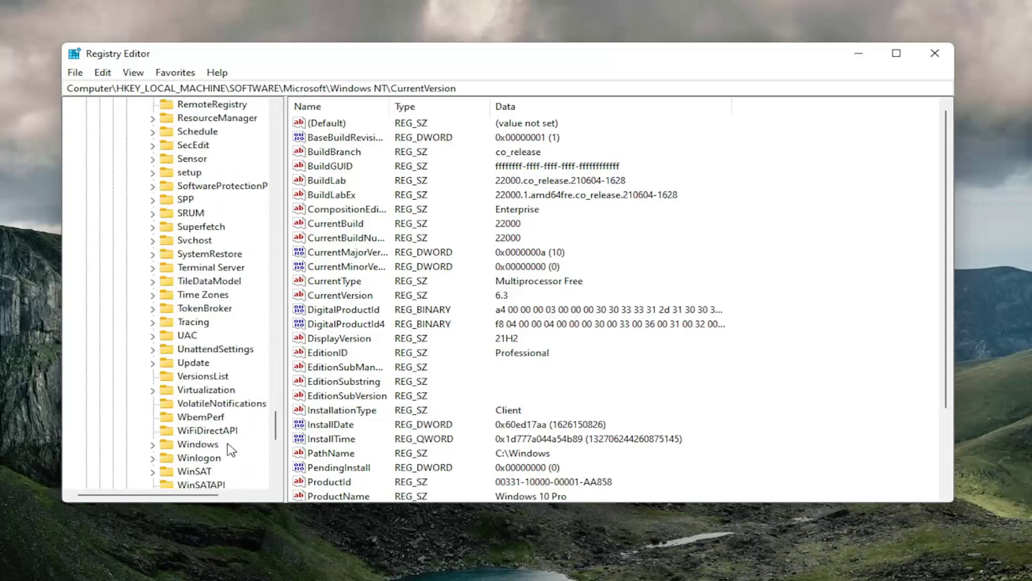
left_click(198, 402)
left_click_drag(284, 391, 353, 392)
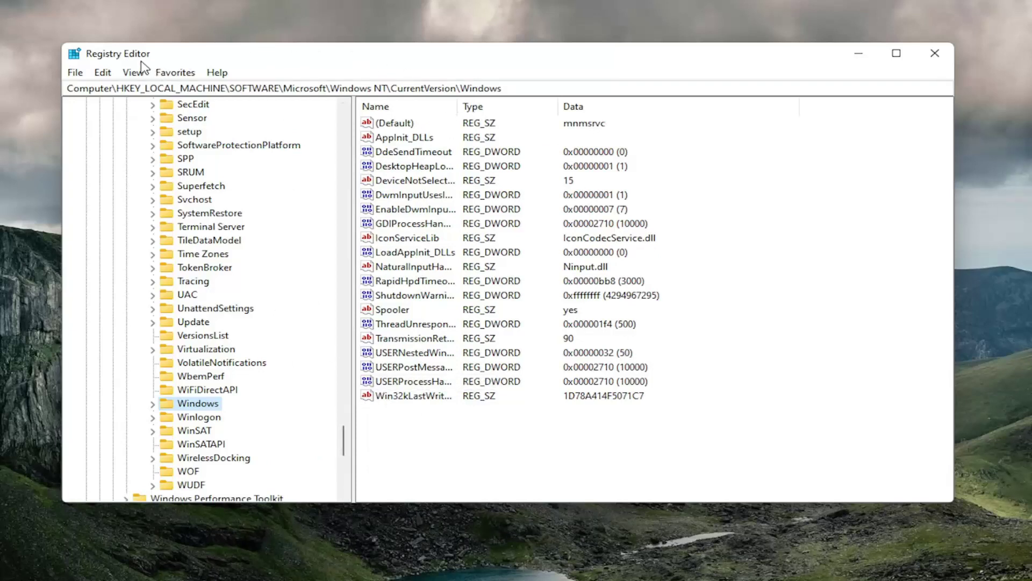
left_click_drag(257, 45, 253, 63)
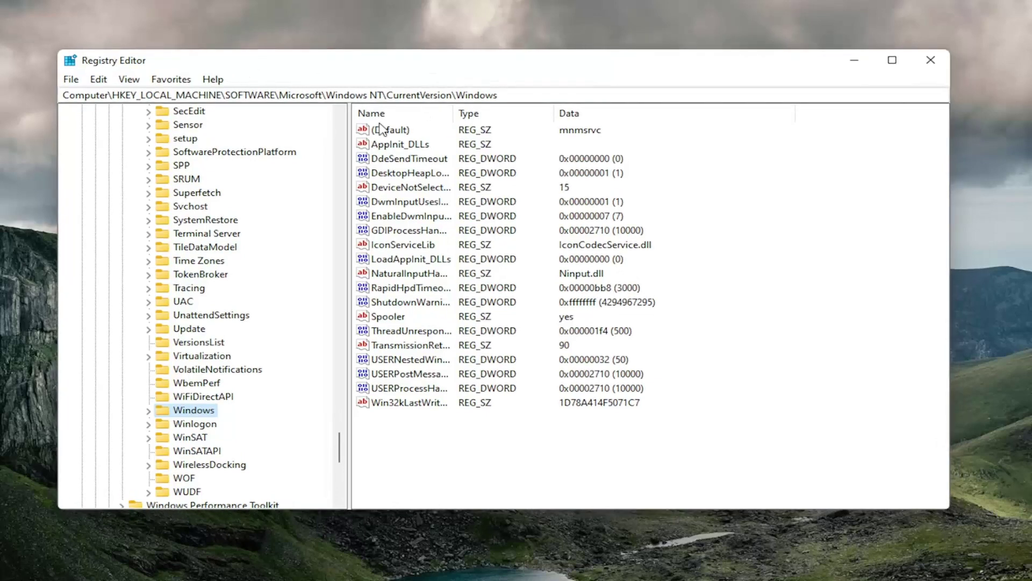
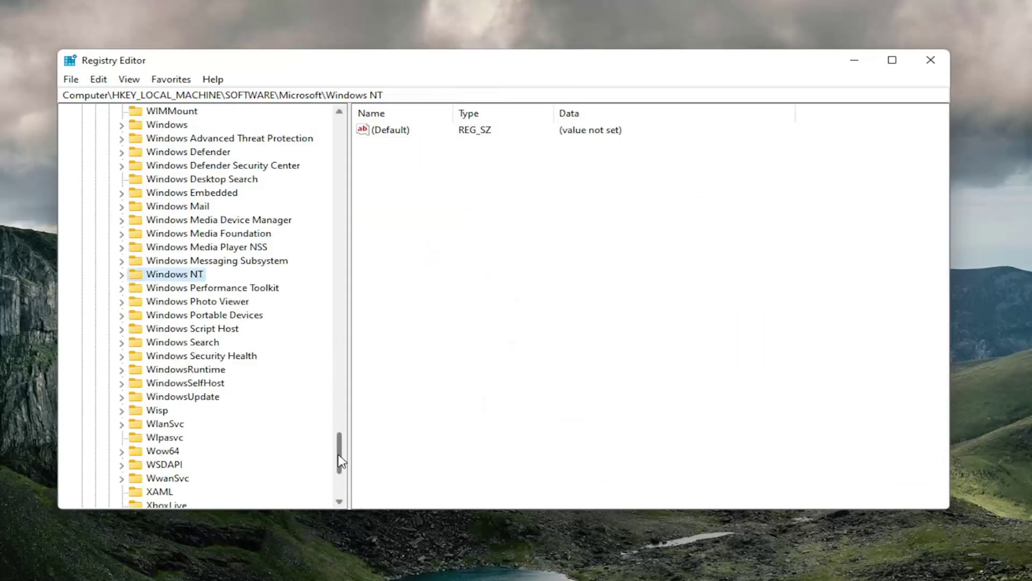
- Collapse the SOFTWARE and HKEY_LOCAL_MACHINE keys, close Registry Editor, and bring up the Win+X menu
left_click_drag(341, 451, 334, 116)
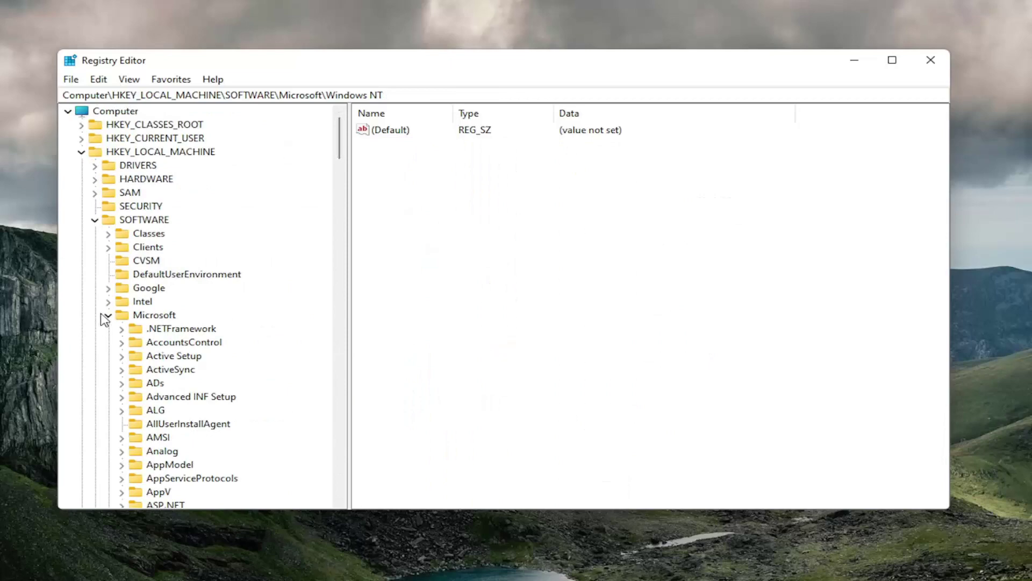
left_click(99, 219)
left_click(88, 152)
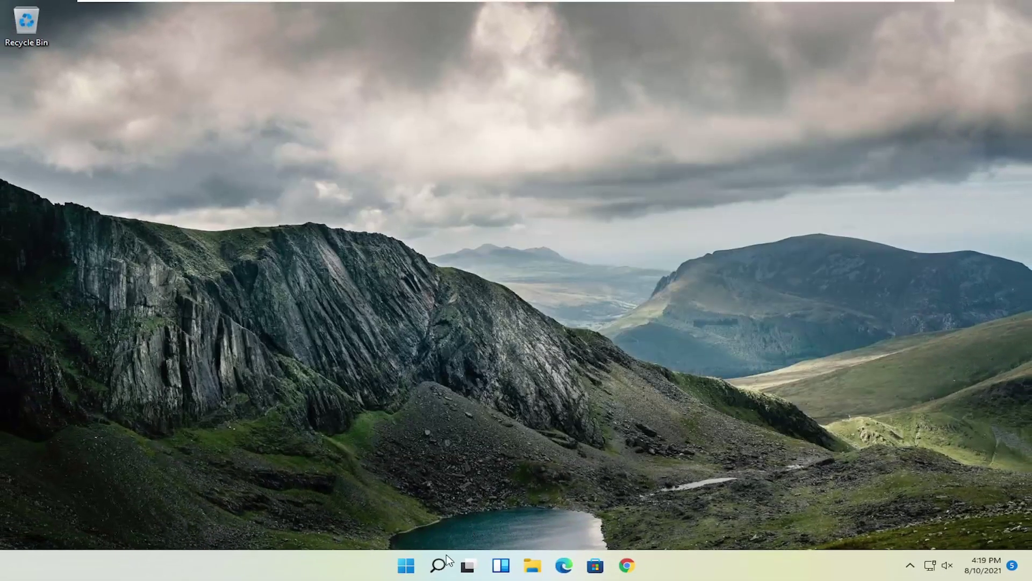
right_click(406, 565)
- Search for cmd and launch Command Prompt as administrator
left_click(437, 565)
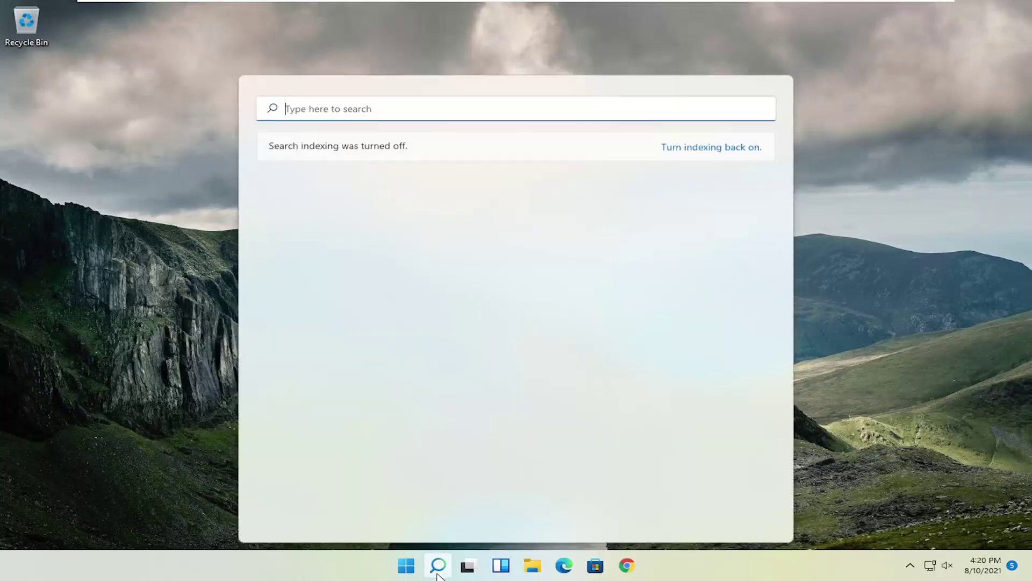
type("cmd")
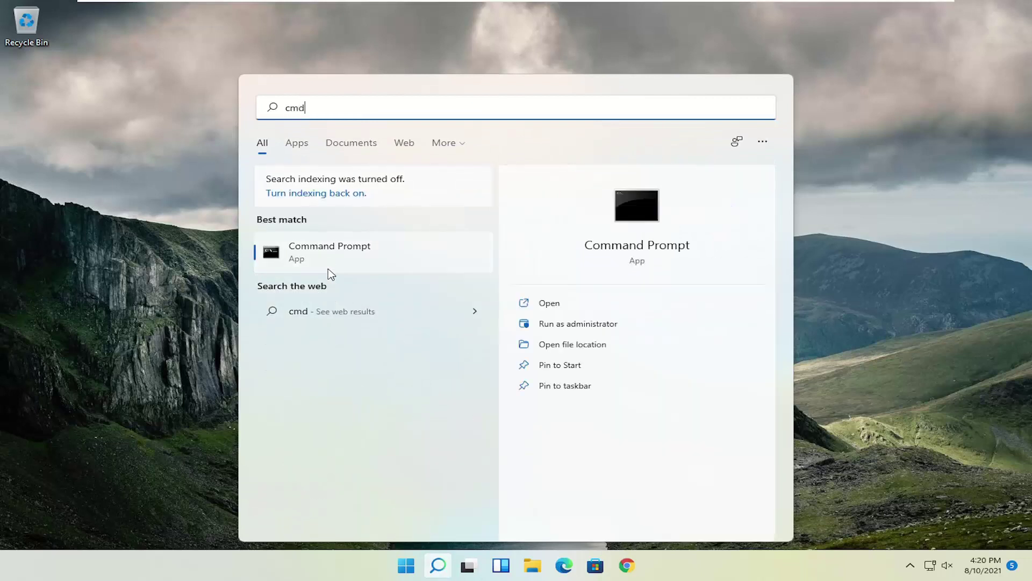
right_click(319, 256)
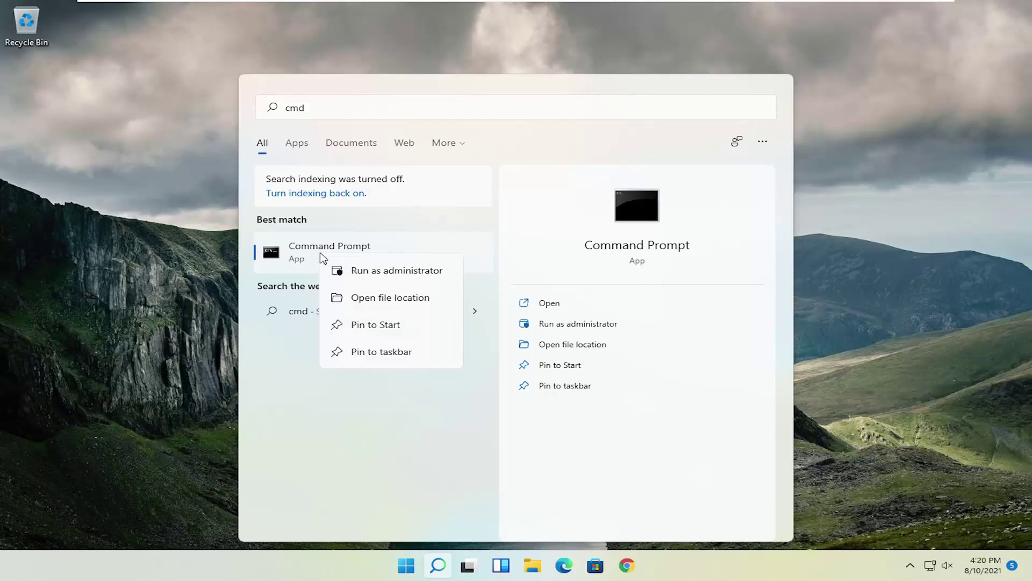
left_click(385, 270)
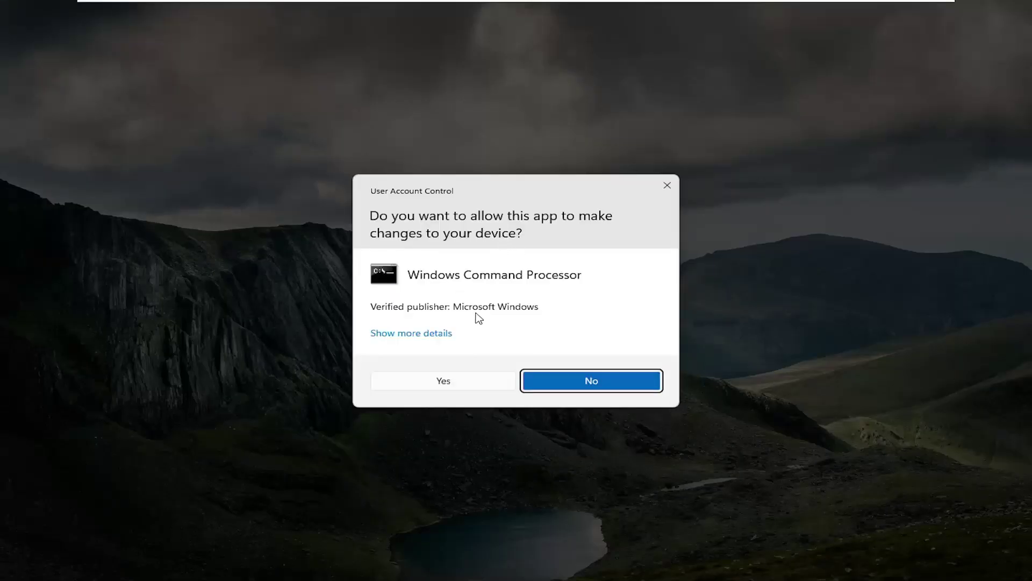
- Approve the UAC prompt and enter sfc /scannow in the elevated Command Prompt
left_click(455, 384)
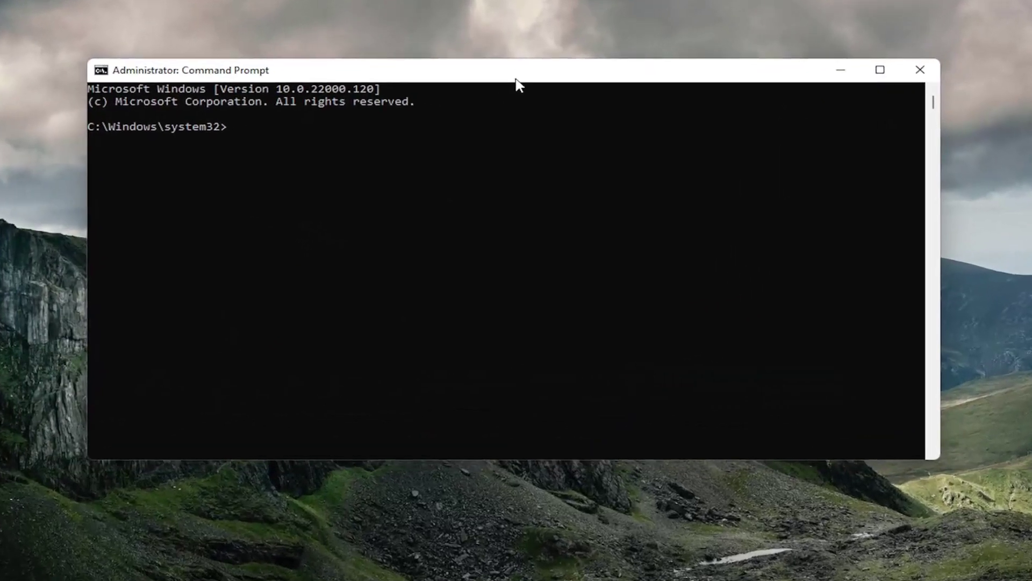
type("sfc")
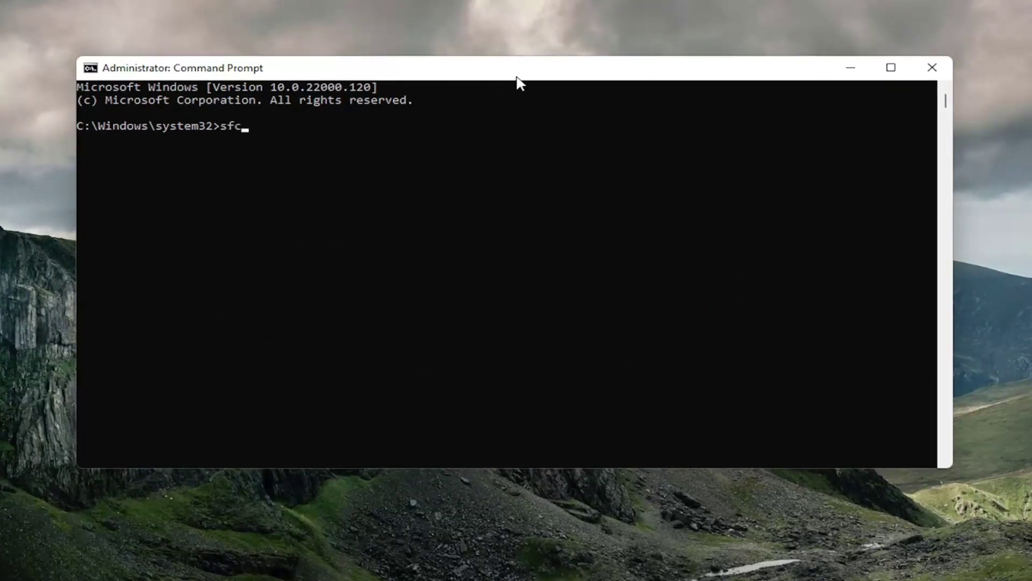
type(" /scanno")
- Run sfc /scannow until it finds no integrity violations, then restart Windows
key("Return")
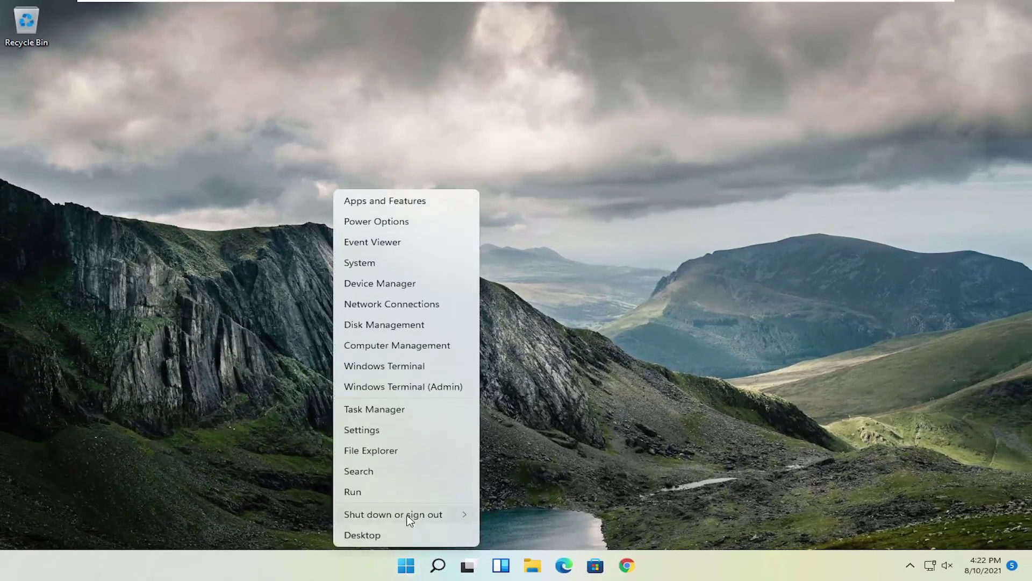
mouse_move(407, 517)
left_click(503, 536)
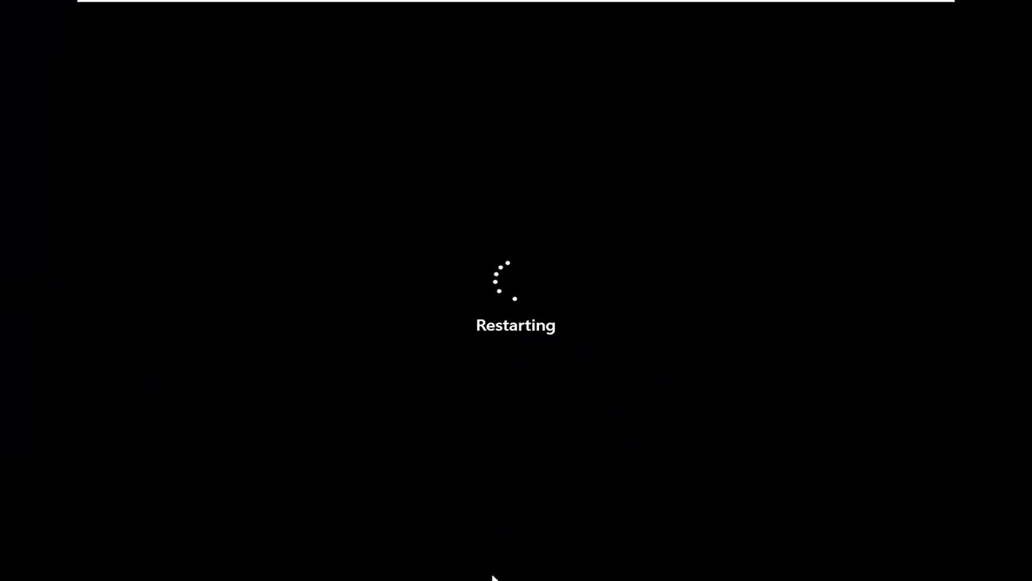